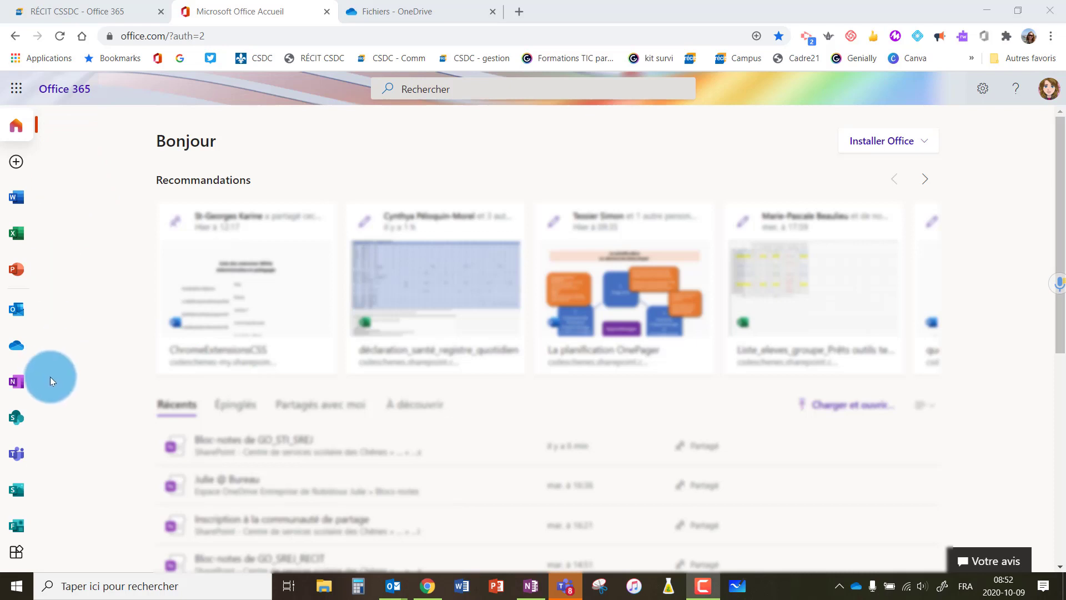
Open OneDrive's file list and bring up the access management for Document1.docx
left_click(18, 356)
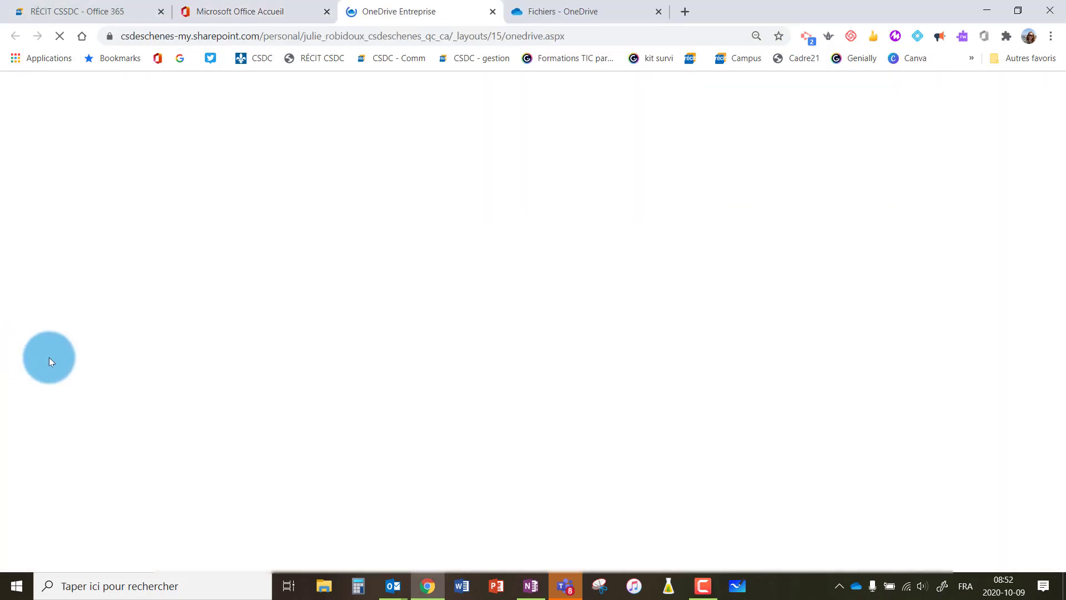
left_click(538, 11)
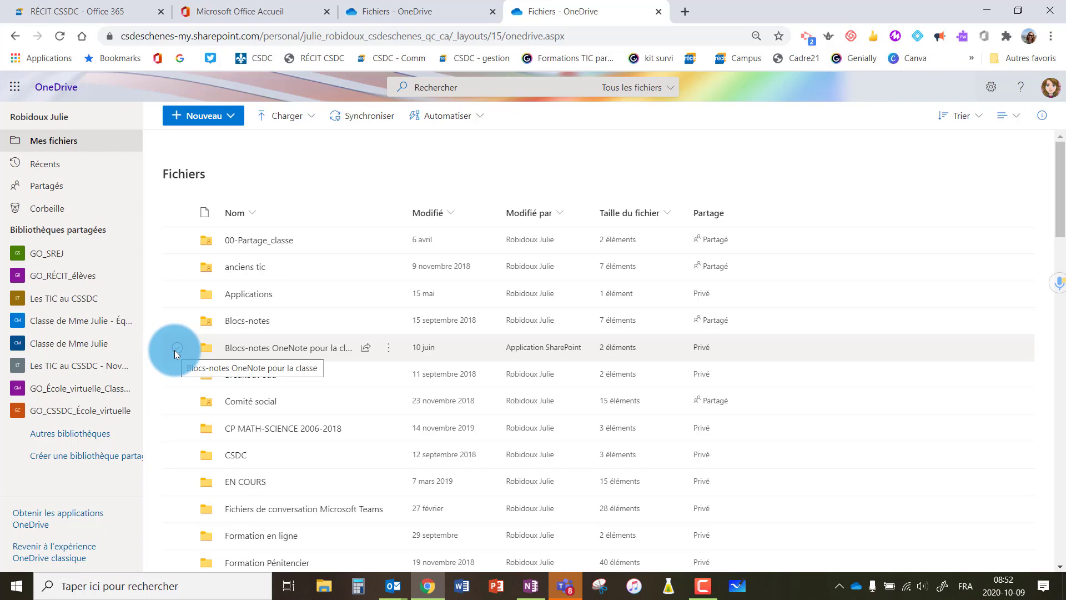
scroll(174, 350, "down", 5)
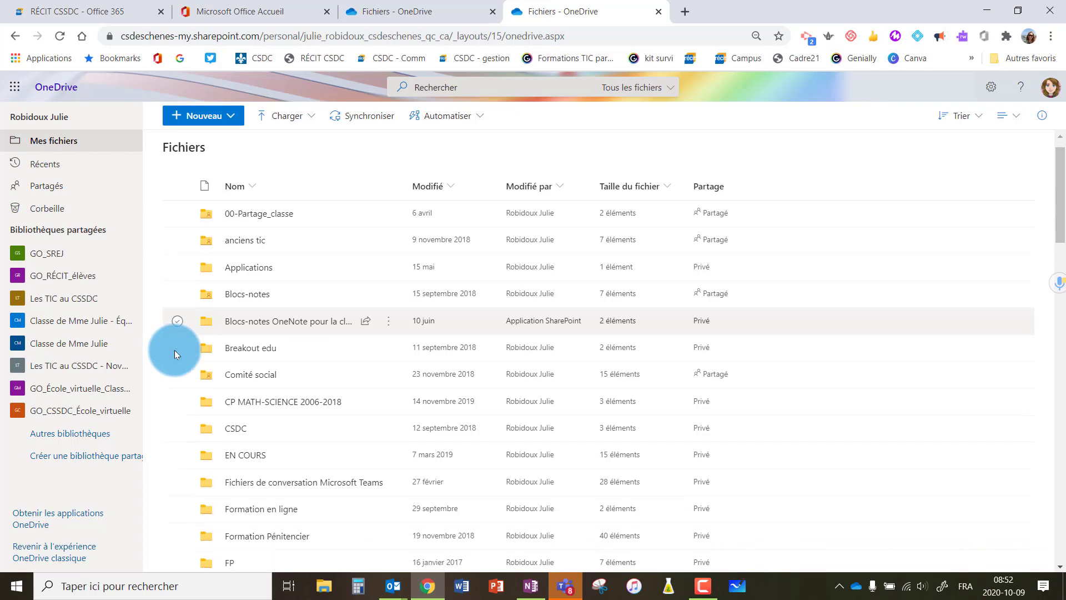
scroll(174, 350, "down", 10)
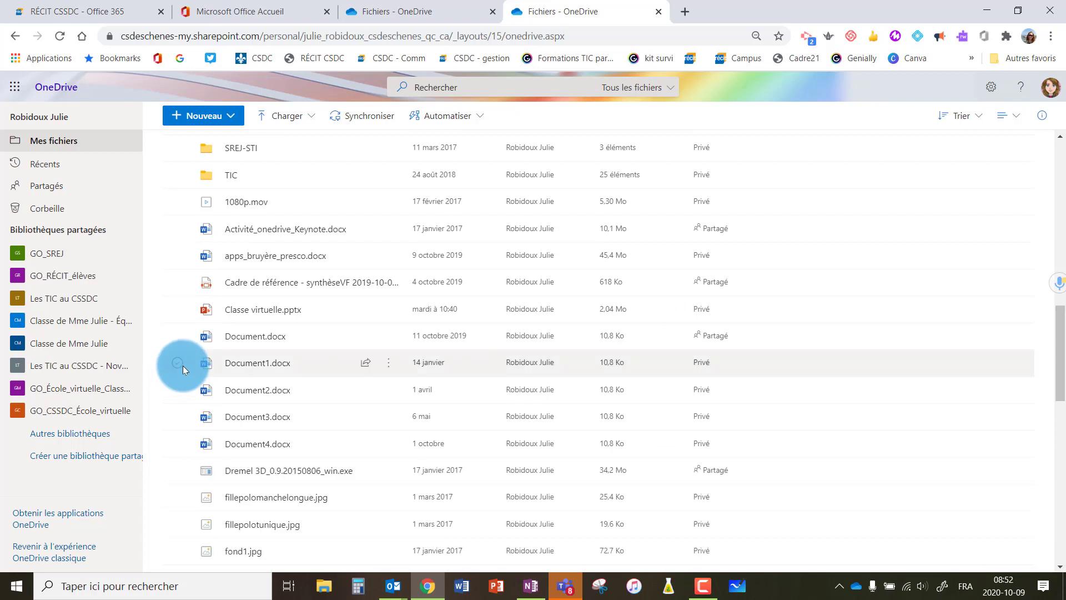
mouse_move(315, 366)
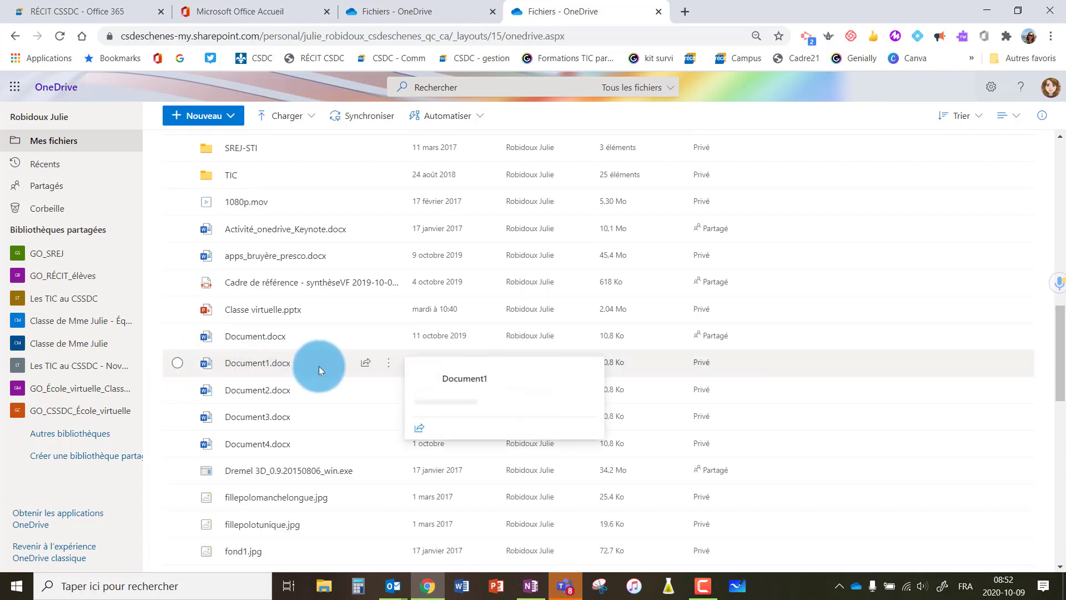
left_click(703, 367)
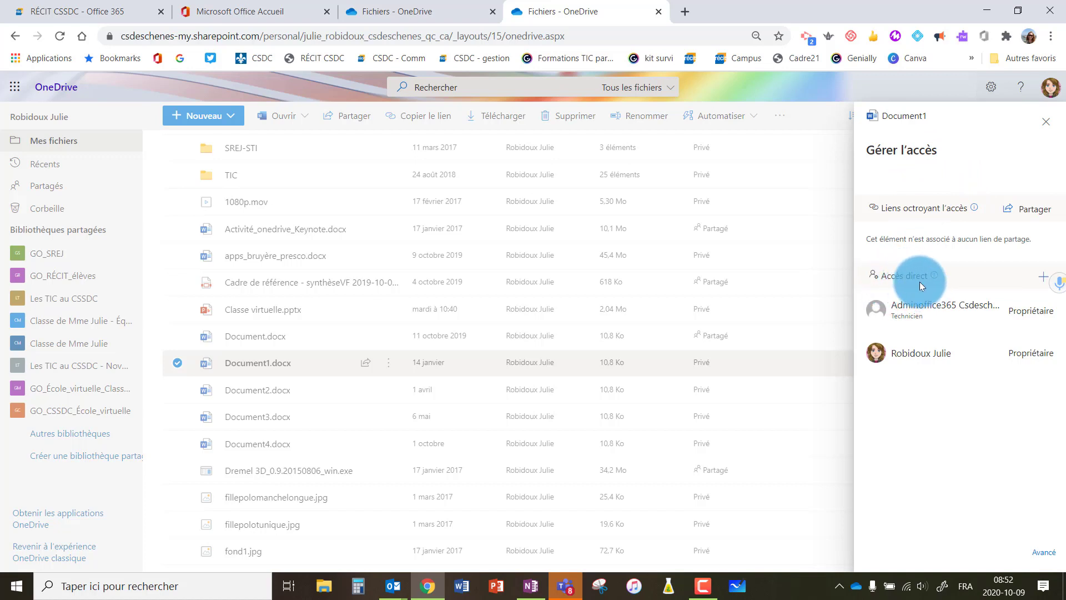
Start granting direct access to Document1.docx and add a colleague from the directory as recipient
left_click(1037, 284)
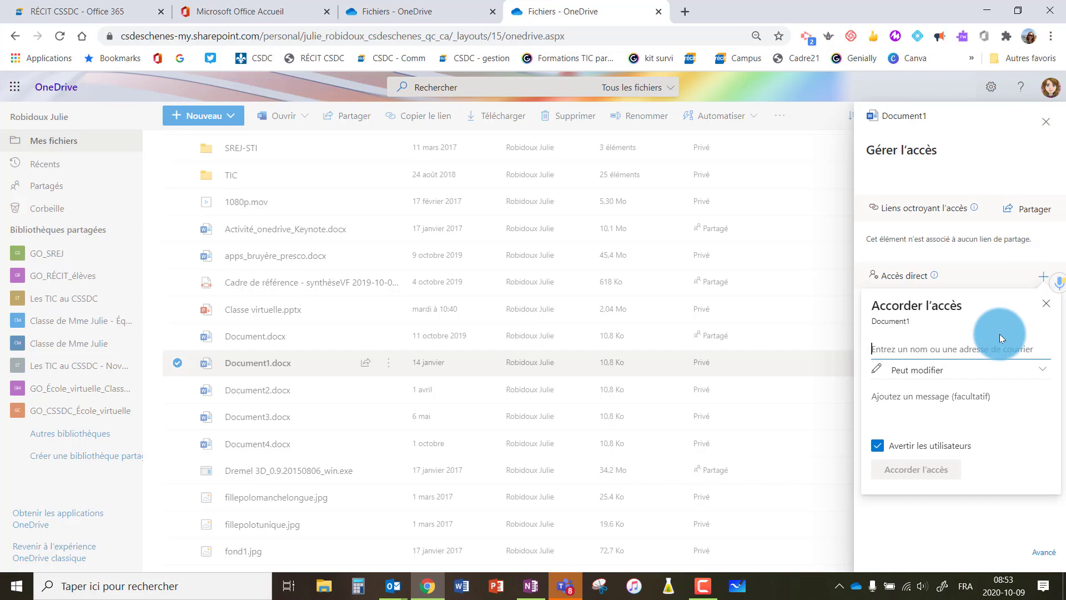
type("kari")
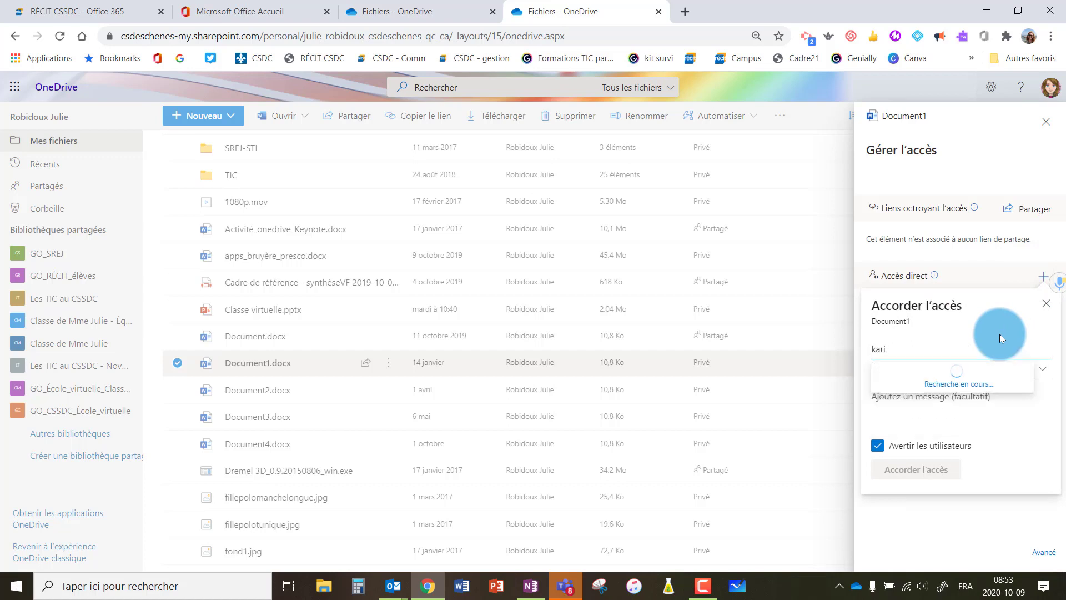
type("ne")
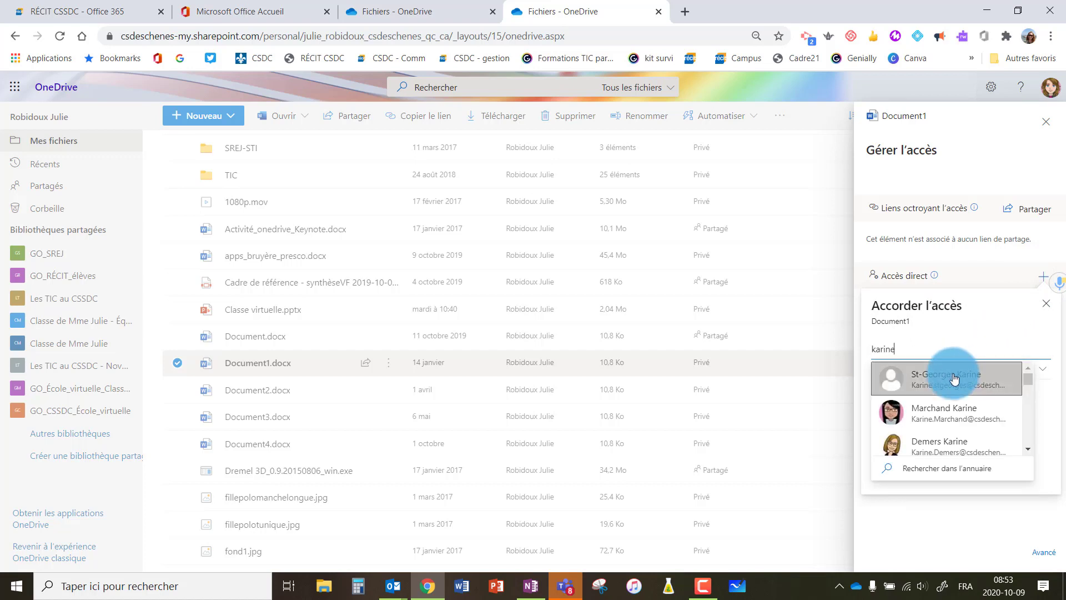
left_click(954, 379)
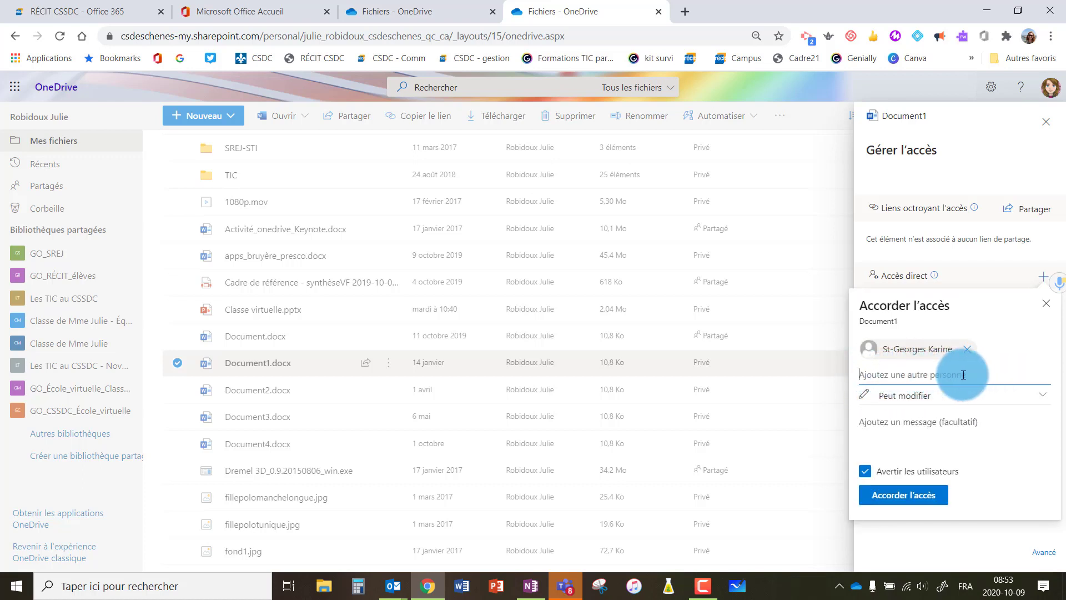
Grant the colleague access to Document1.docx with the permission "Consultation possible" and user notification turned off
left_click(925, 399)
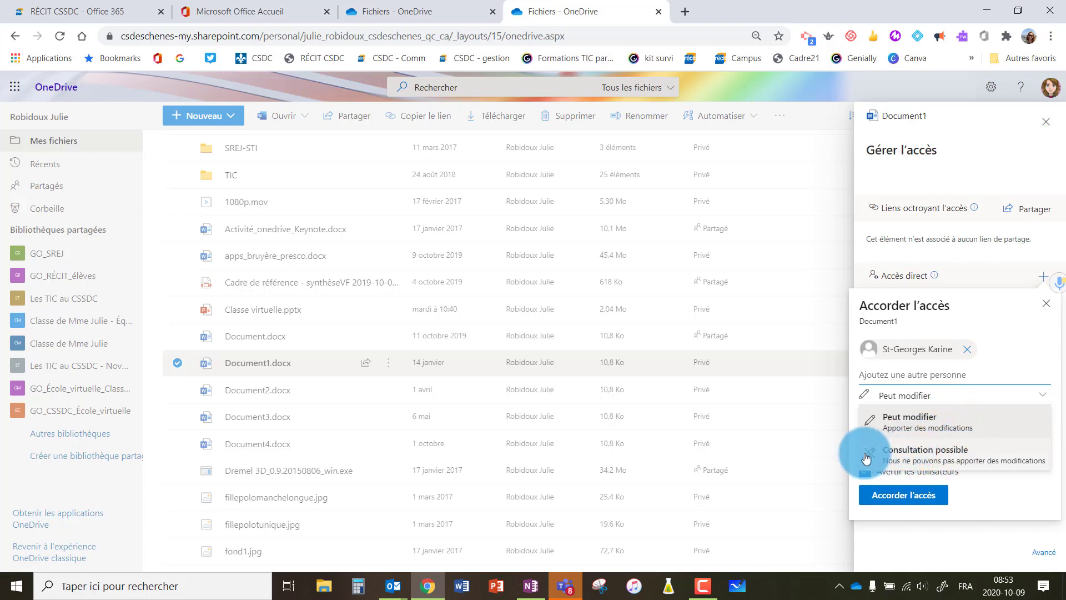
left_click(915, 460)
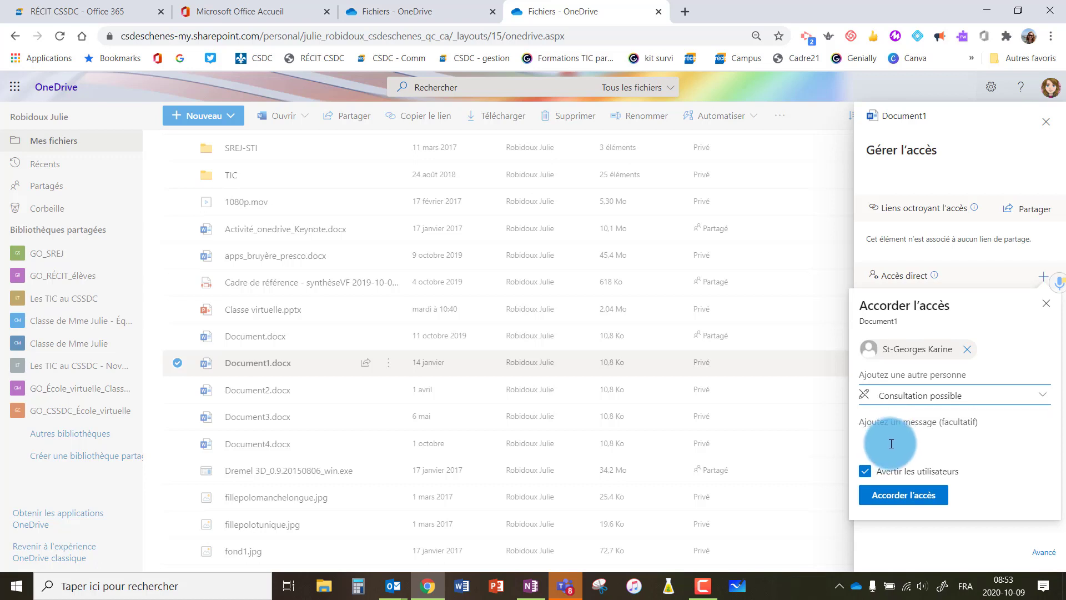
left_click(864, 474)
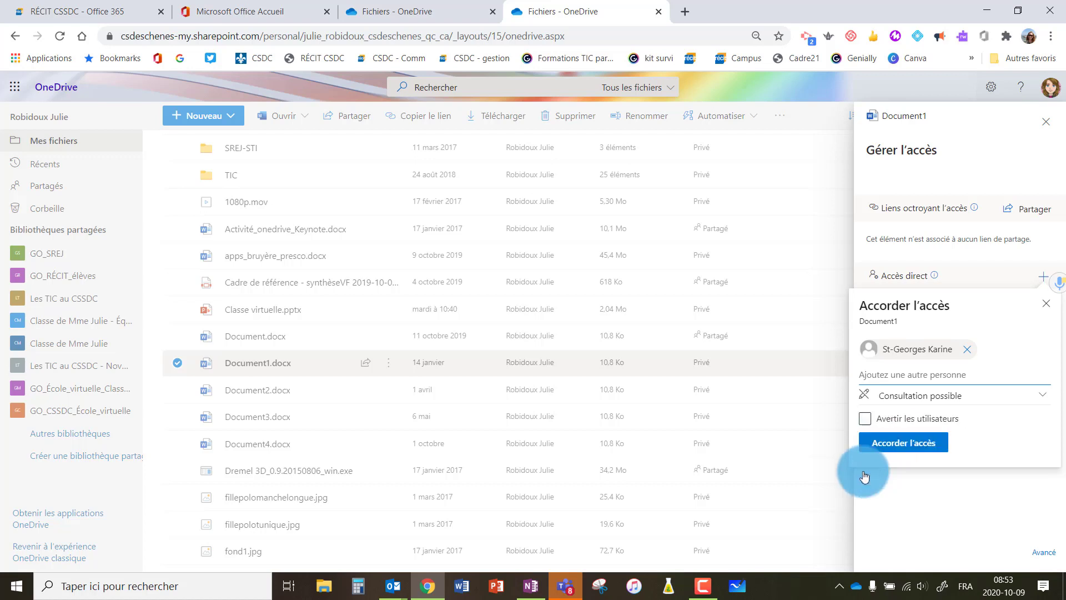
left_click(942, 424)
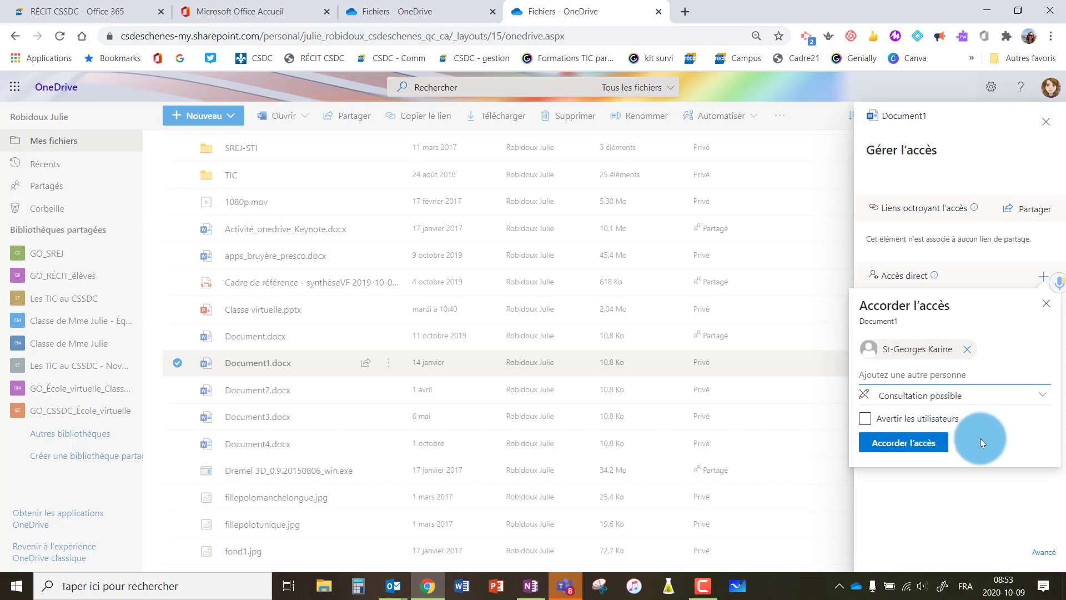
left_click(896, 444)
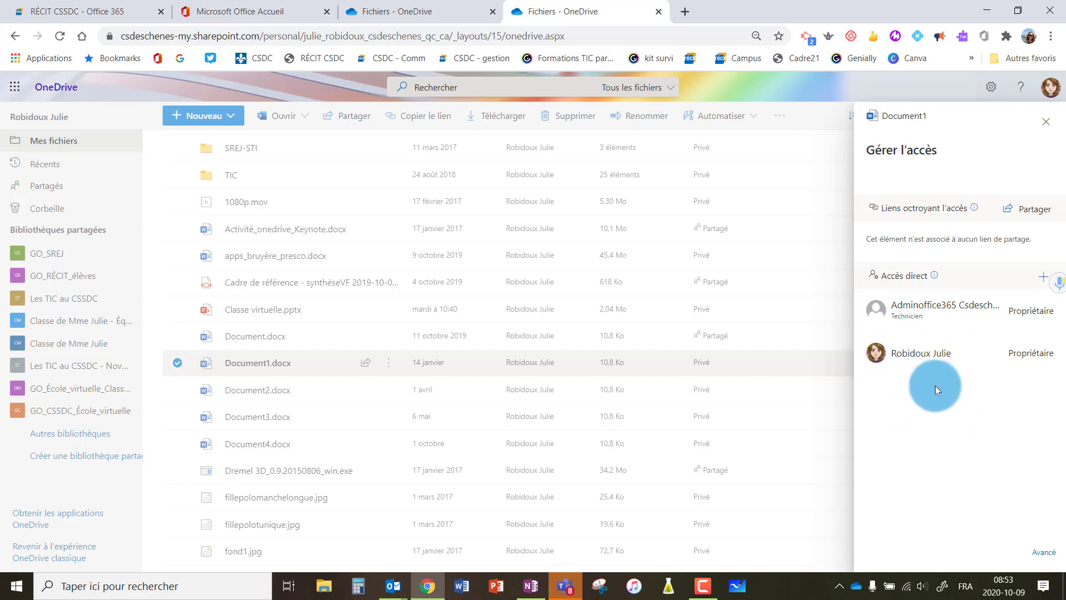
left_click(1046, 121)
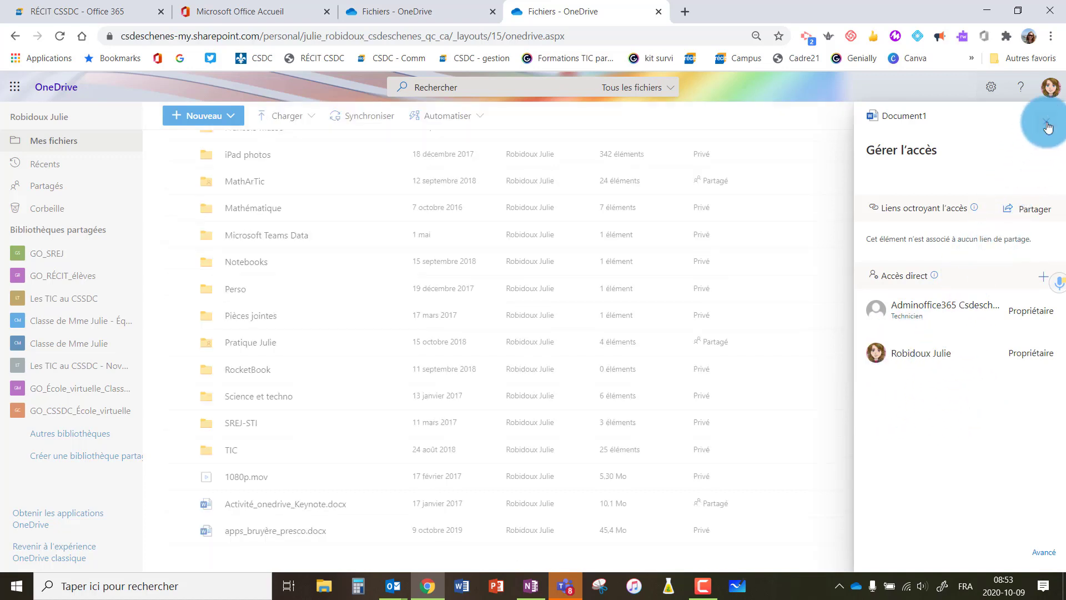
Reopen the access management for Document1.docx and remove the colleague's direct access
scroll(338, 468, "down", 4)
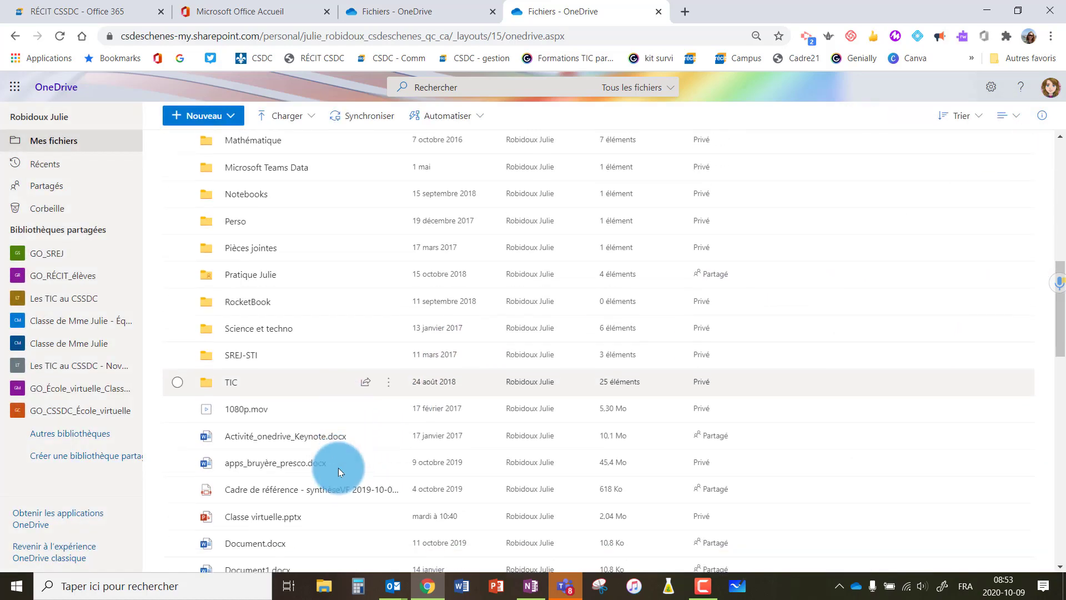
left_click(715, 430)
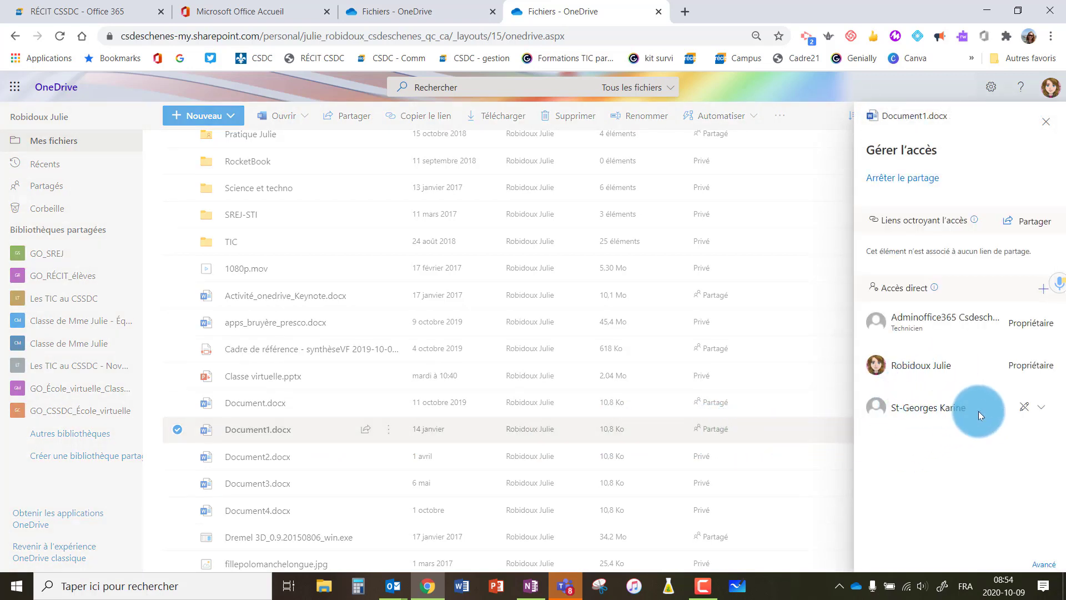
left_click(1042, 412)
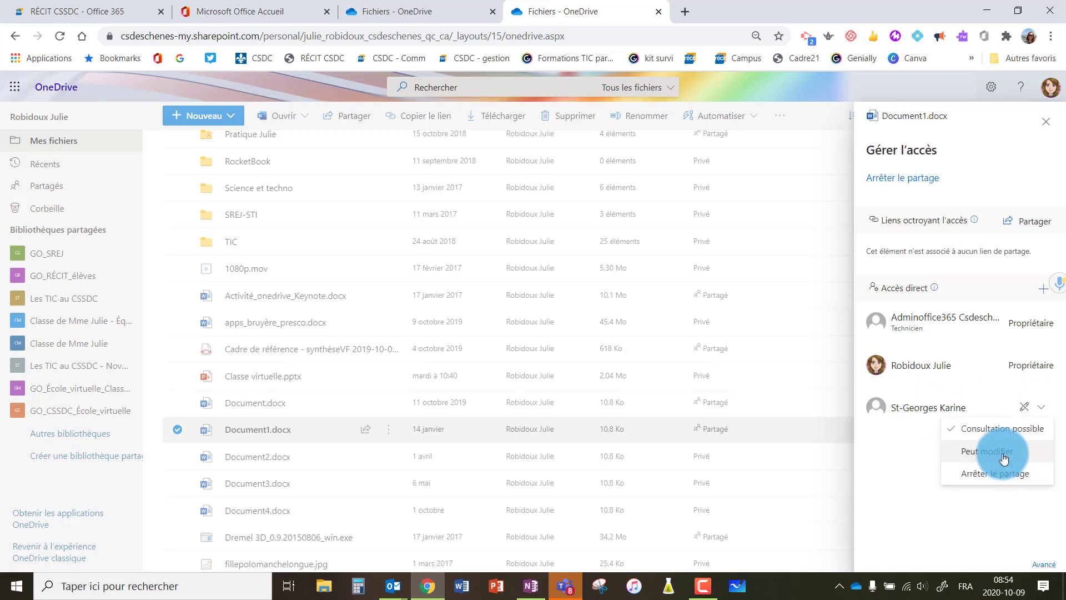
left_click(1004, 484)
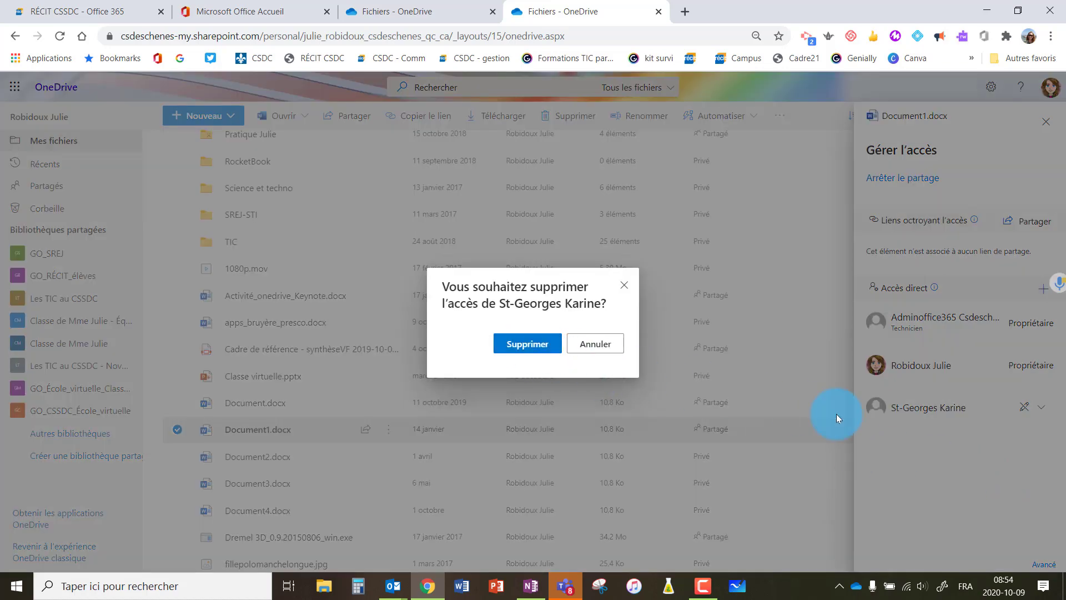
key("Return")
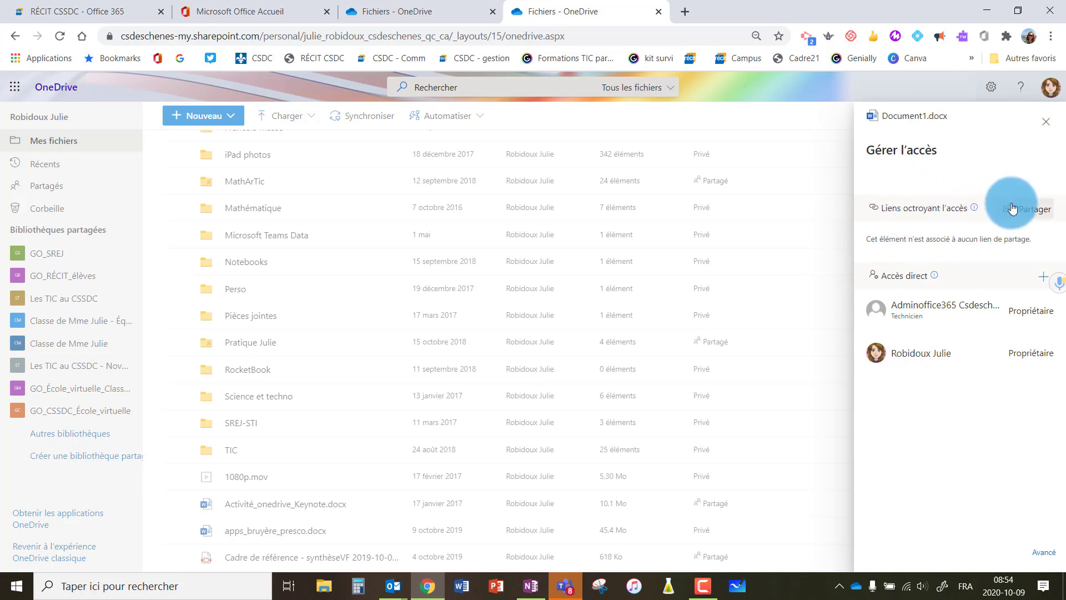
Set up a sharing link for Document1.docx with "Toute personne ayant le lien" and "Autoriser la modification" turned off, and apply the settings
left_click(1030, 214)
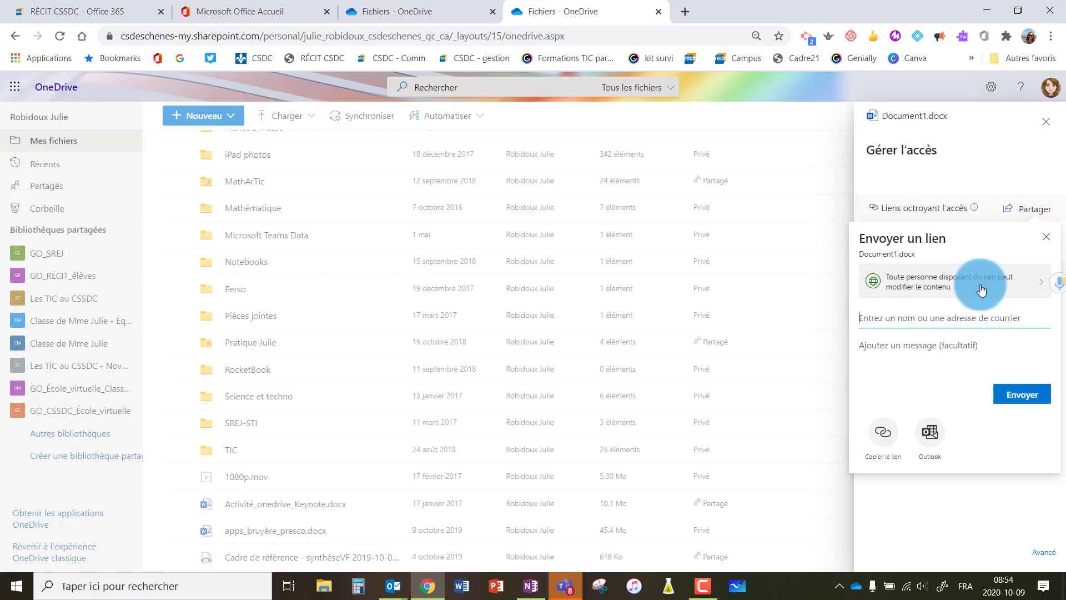
left_click(925, 284)
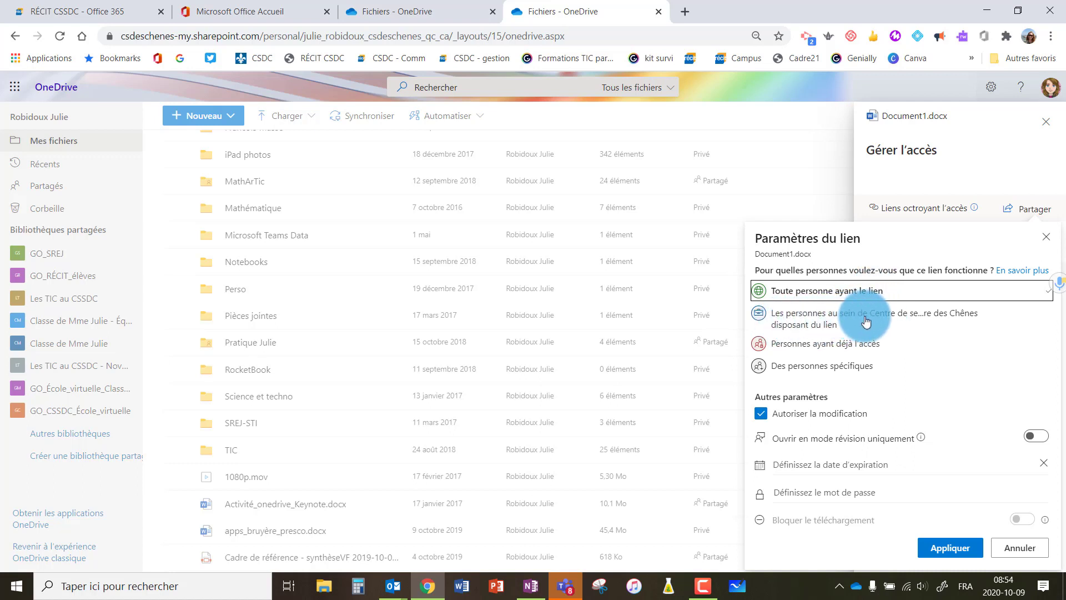
left_click(814, 322)
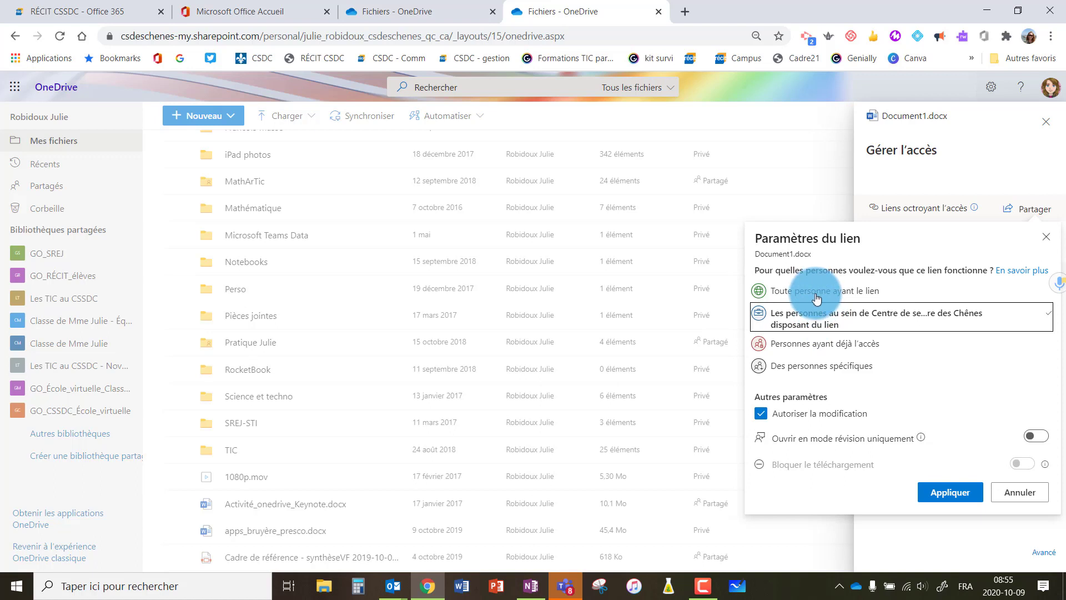
left_click(817, 299)
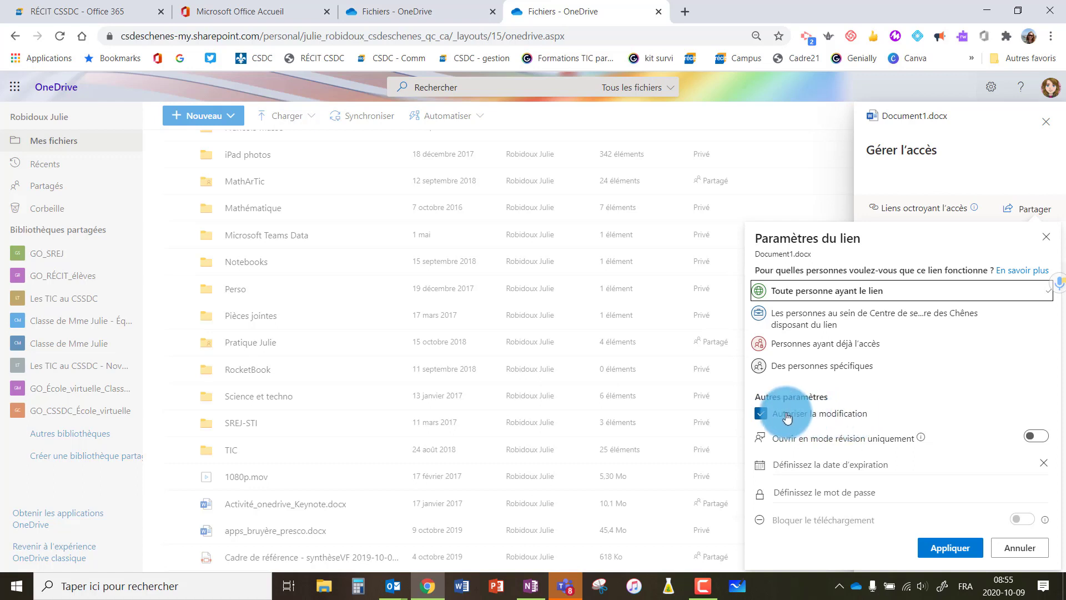
left_click(761, 417)
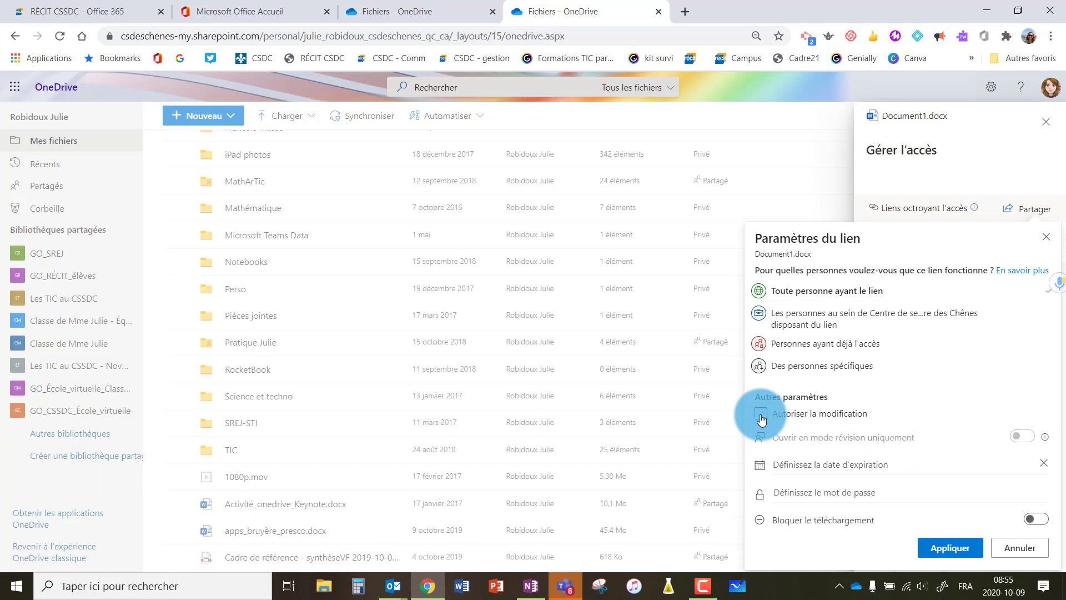
left_click(812, 421)
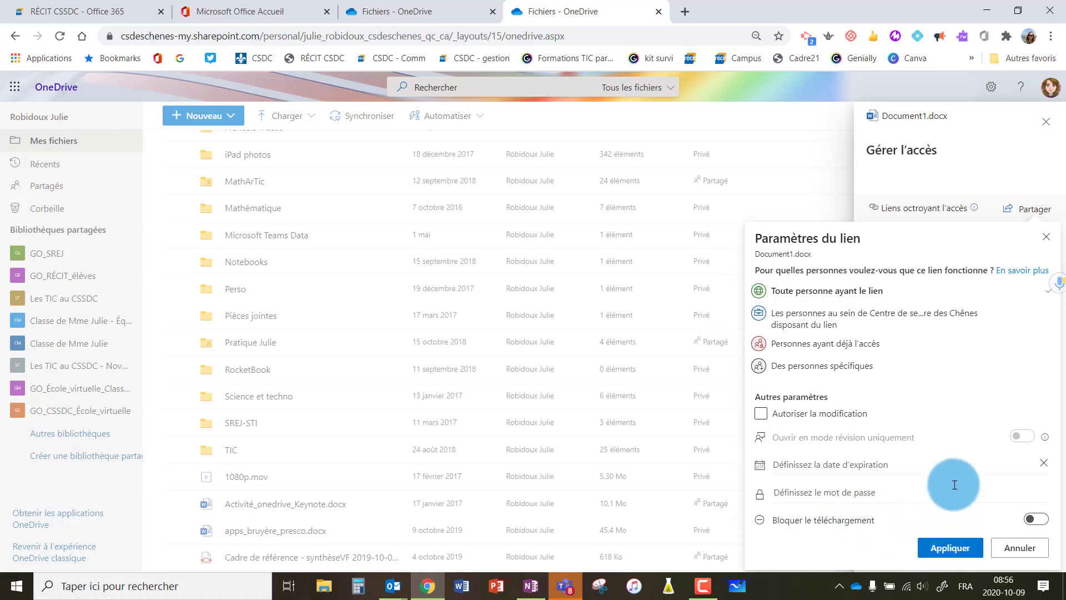
left_click(949, 551)
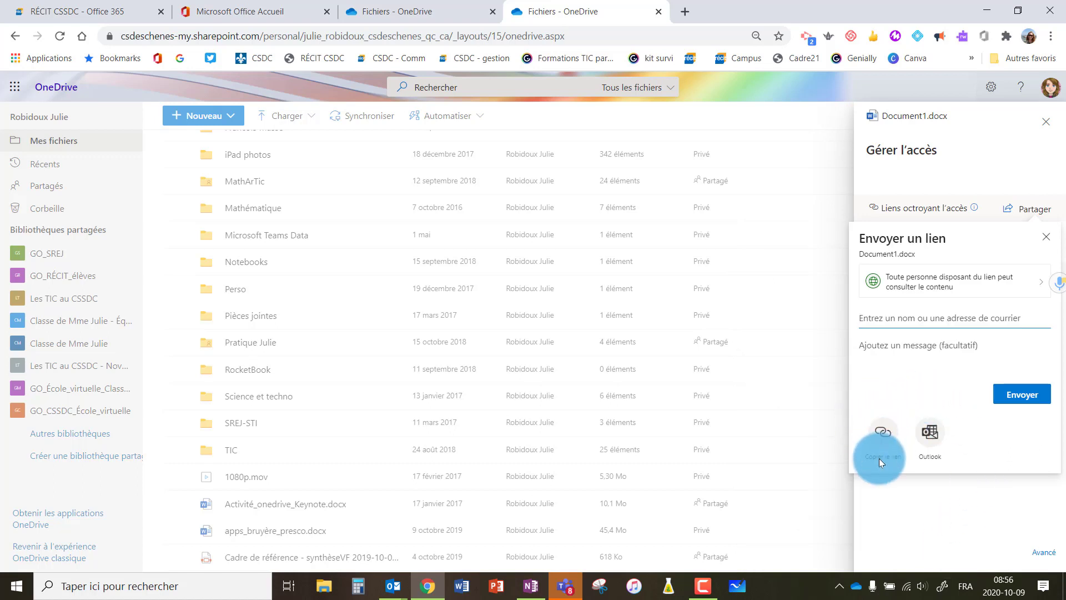
Copy the view-only sharing link to Document1.docx and close its access management
left_click(883, 435)
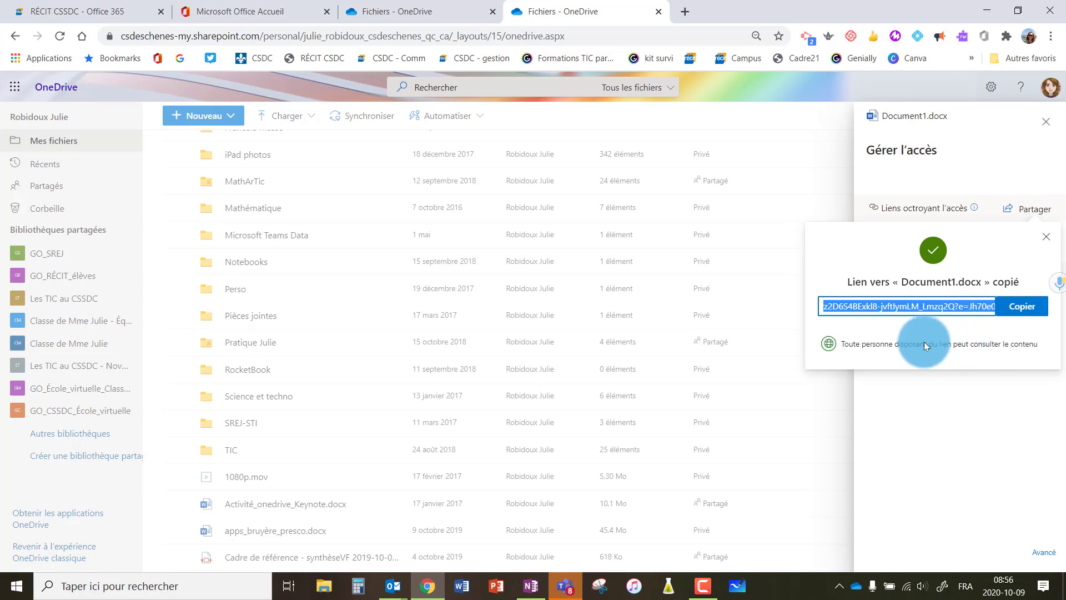
left_click(1021, 310)
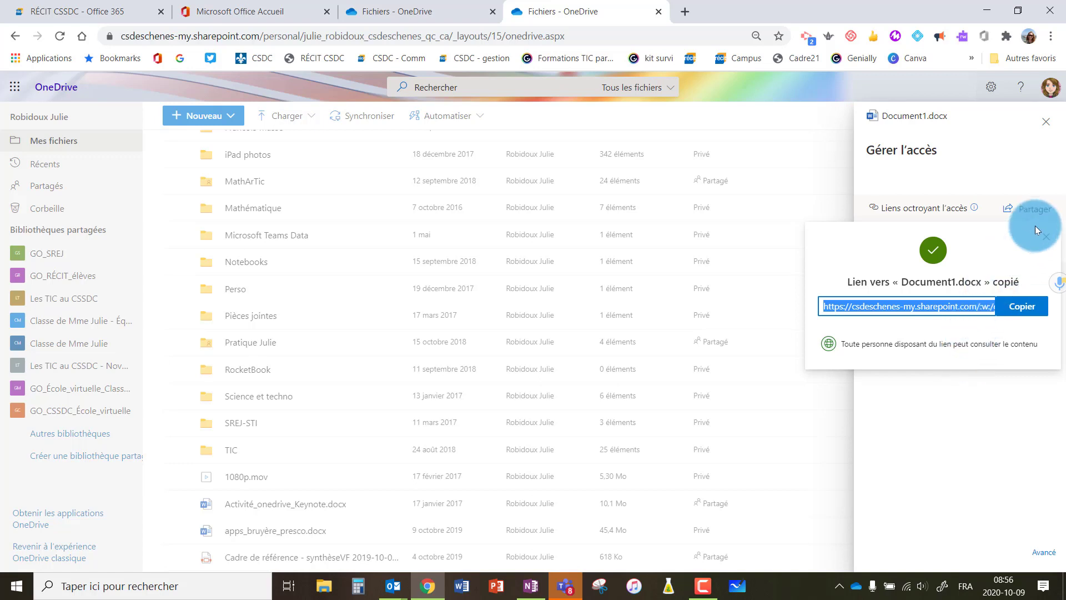
left_click(1050, 239)
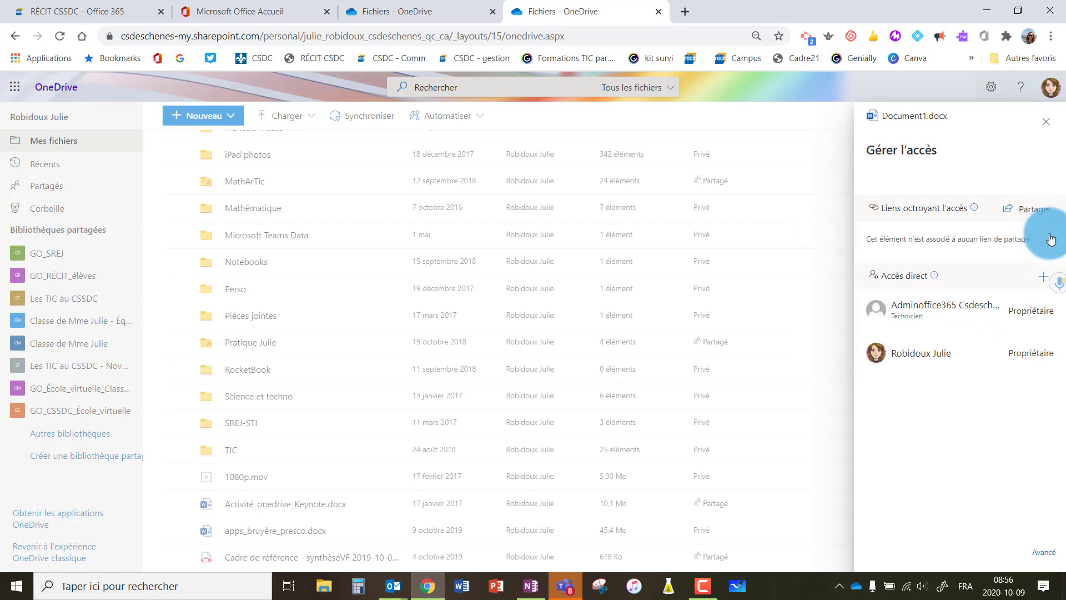
left_click(1048, 123)
Configure a view-only link for anyone directly from Document1.docx's entry in the file list, and dismiss it without sending or copying
scroll(428, 400, "down", 6)
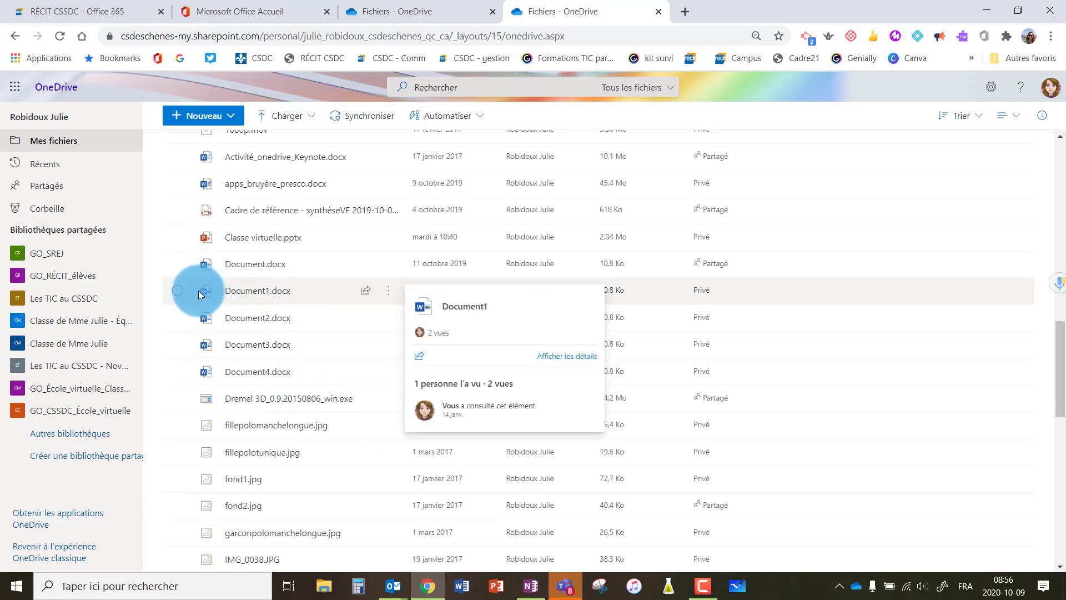
mouse_move(249, 295)
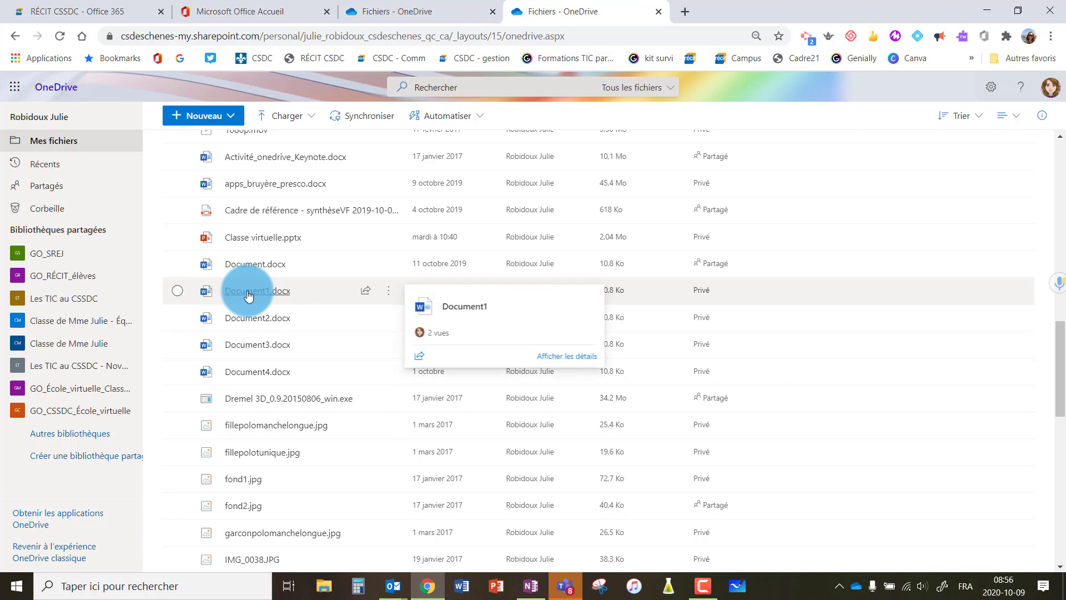
left_click(365, 293)
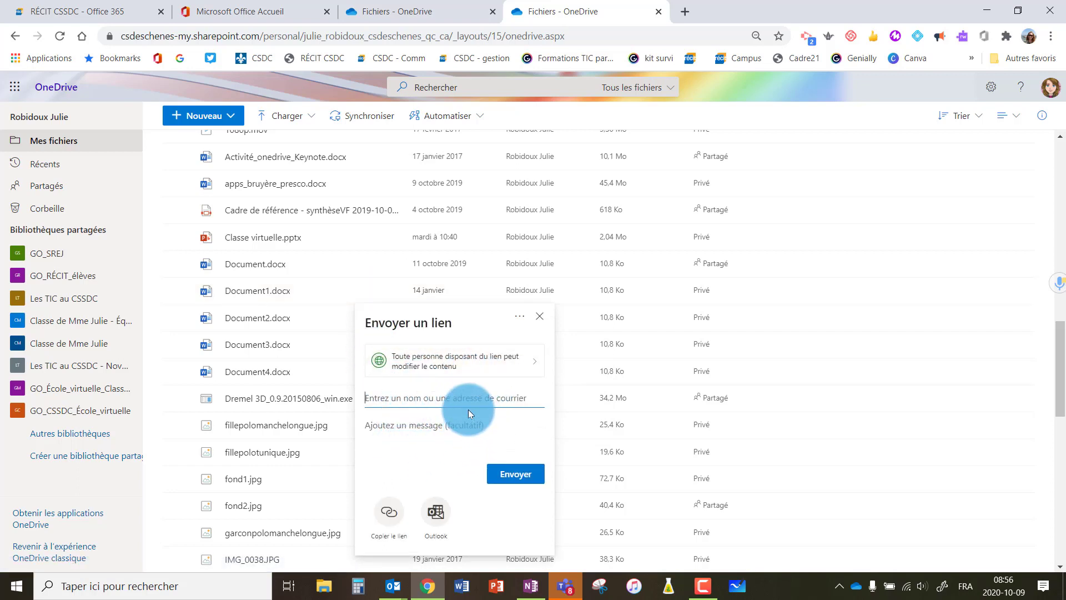
left_click(443, 365)
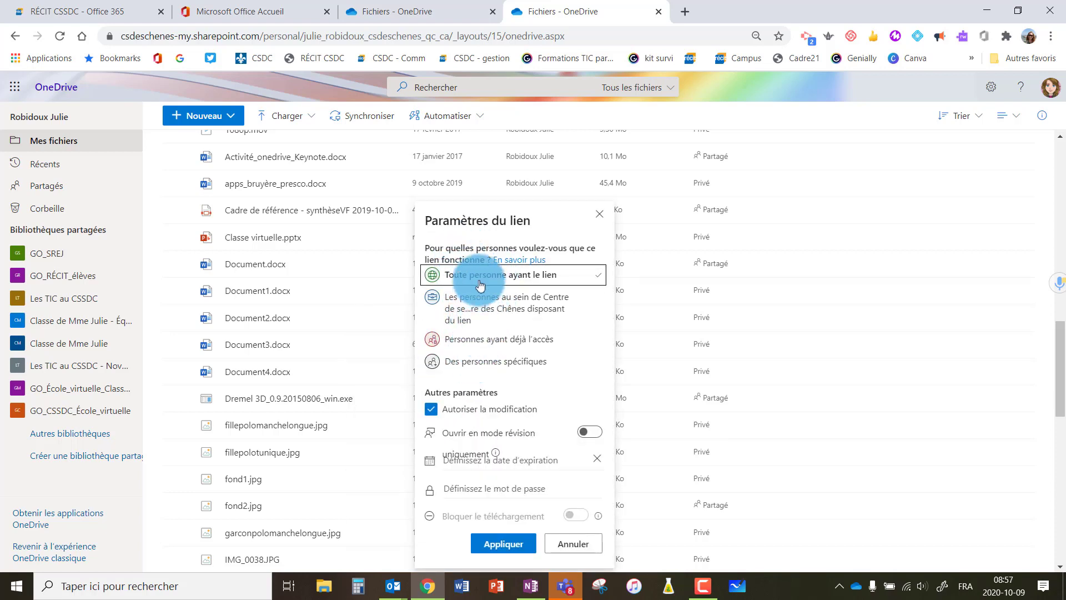
left_click(432, 410)
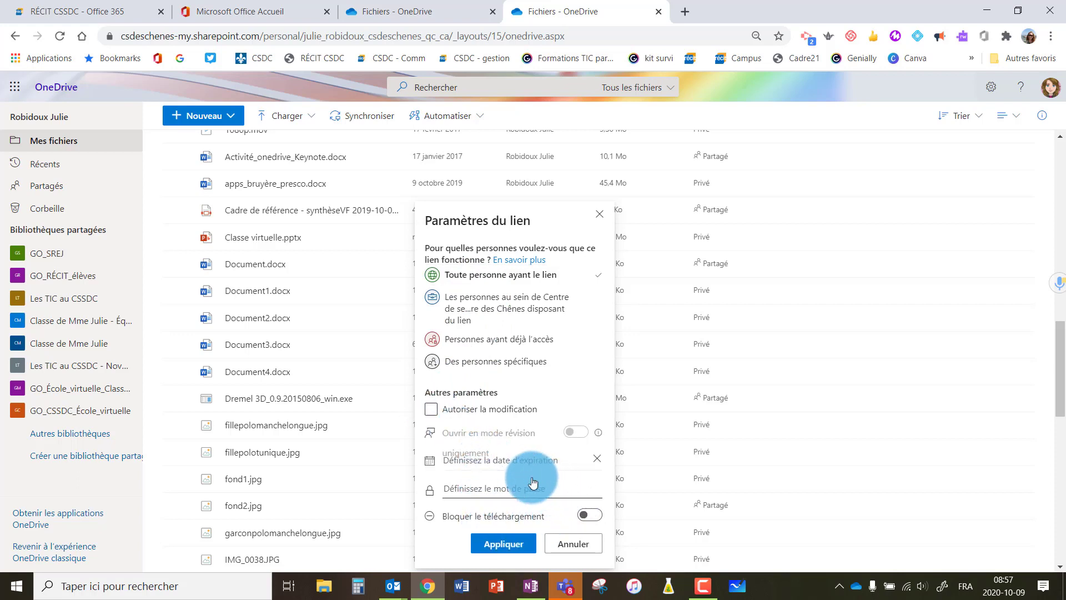
left_click(514, 546)
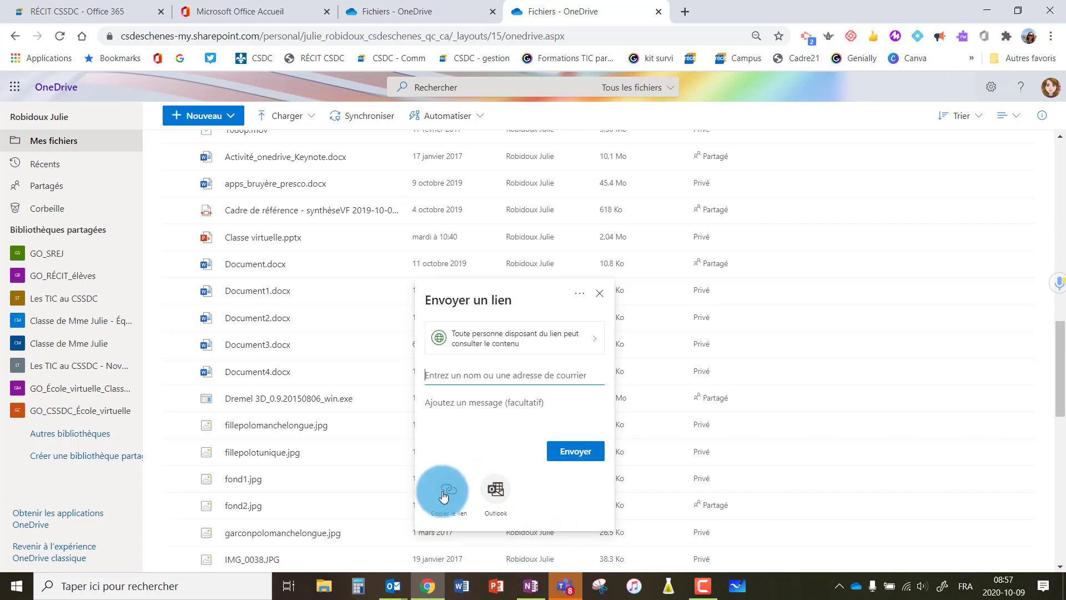
left_click(600, 293)
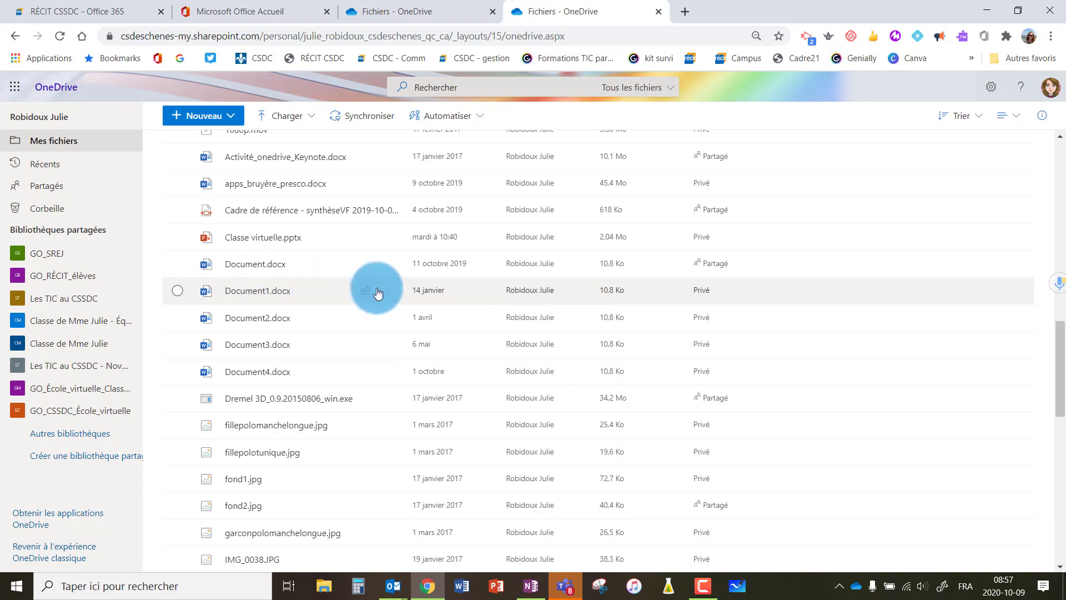
mouse_move(392, 290)
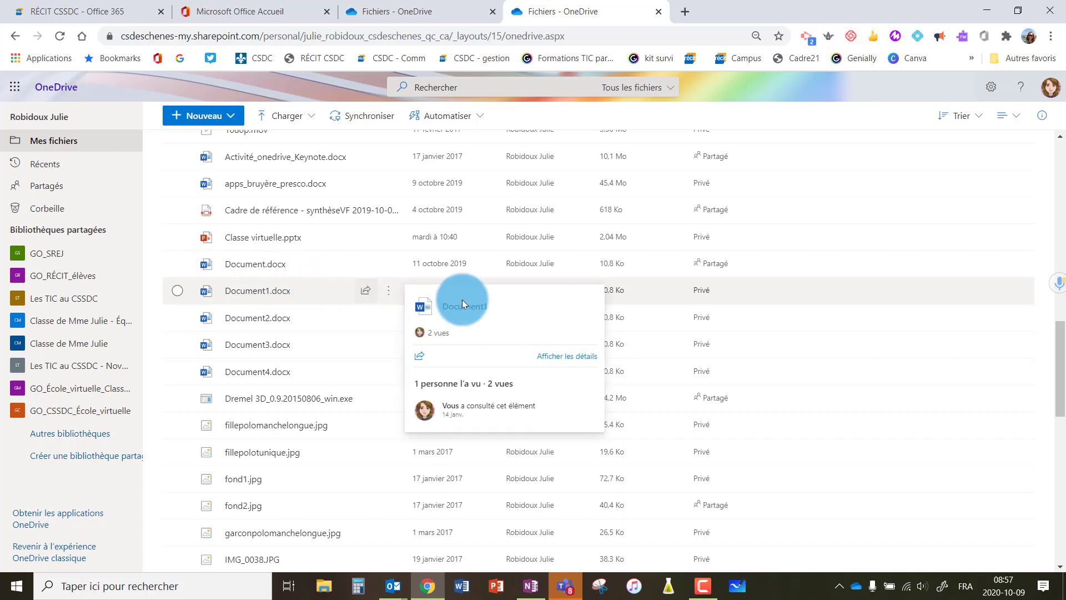